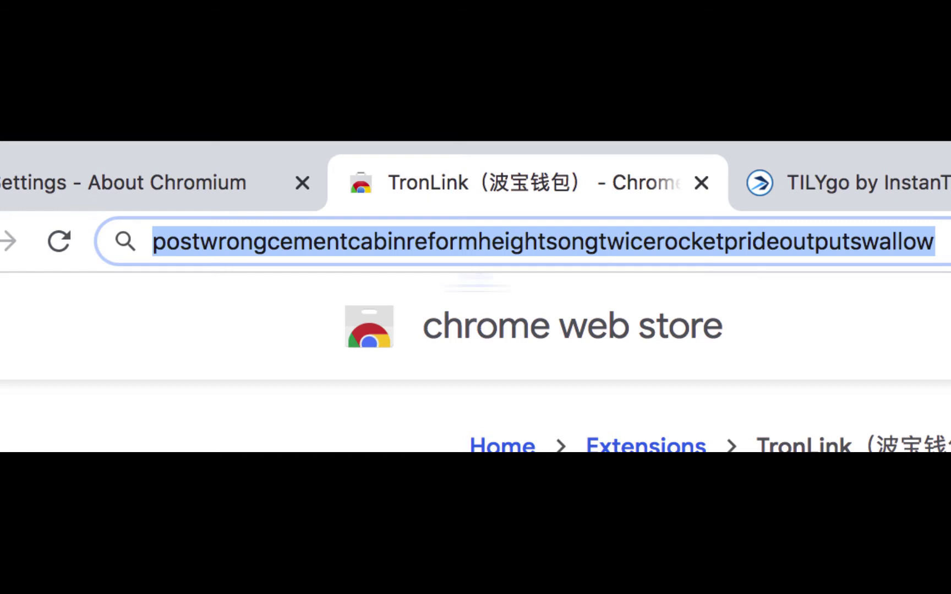
Search 'tronlink' in the Chromium address bar and open the tronlink.org homepage
text(tronlin)
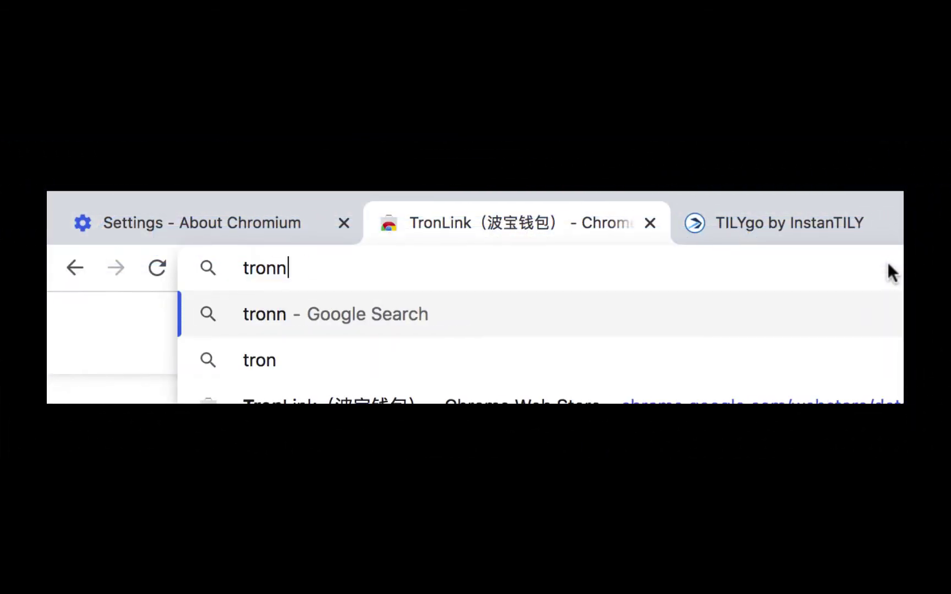
key(BackSpace)
text(link.org)
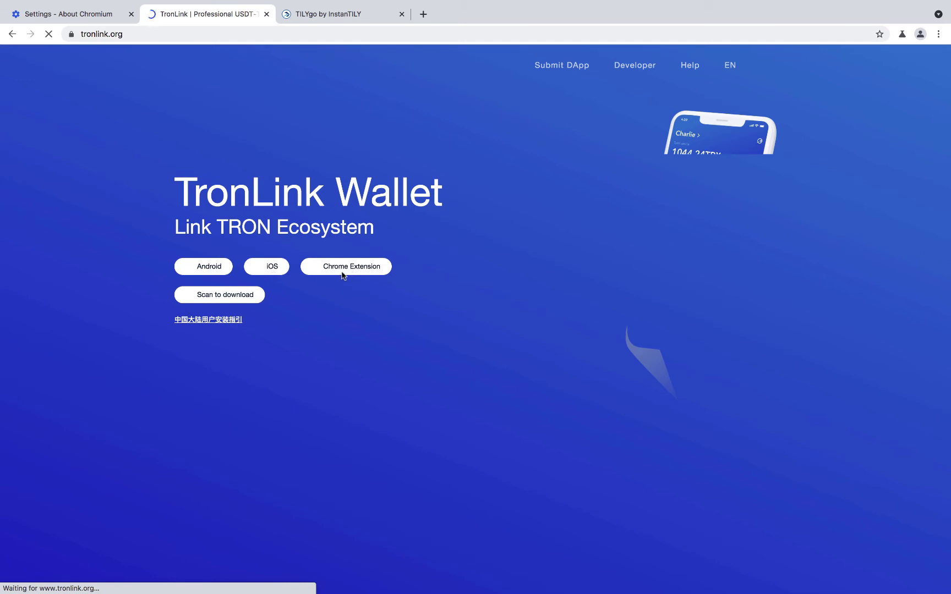
Go to TronLink's Chrome Web Store listing from the Chrome Extension download option
mouse_move(360, 269)
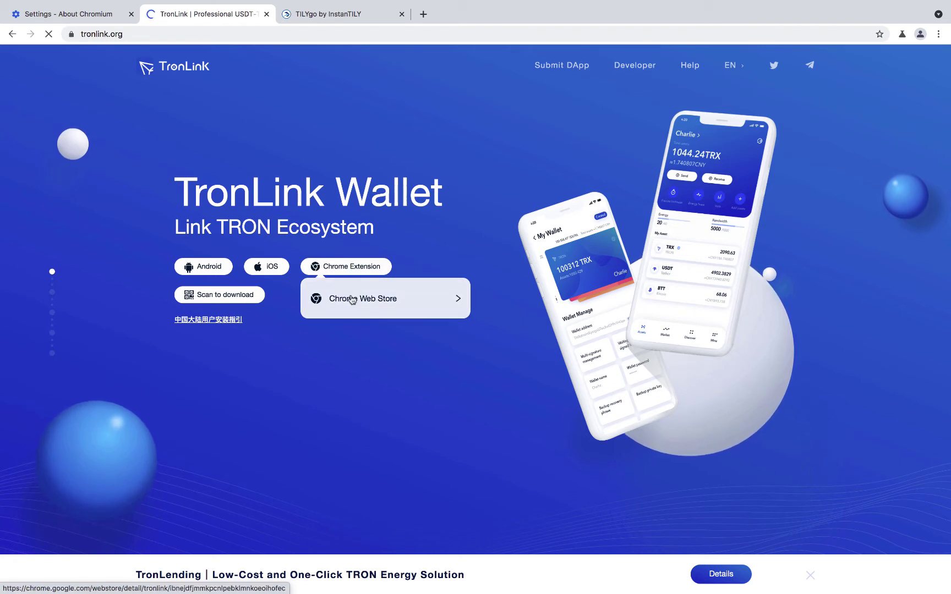
click(351, 300)
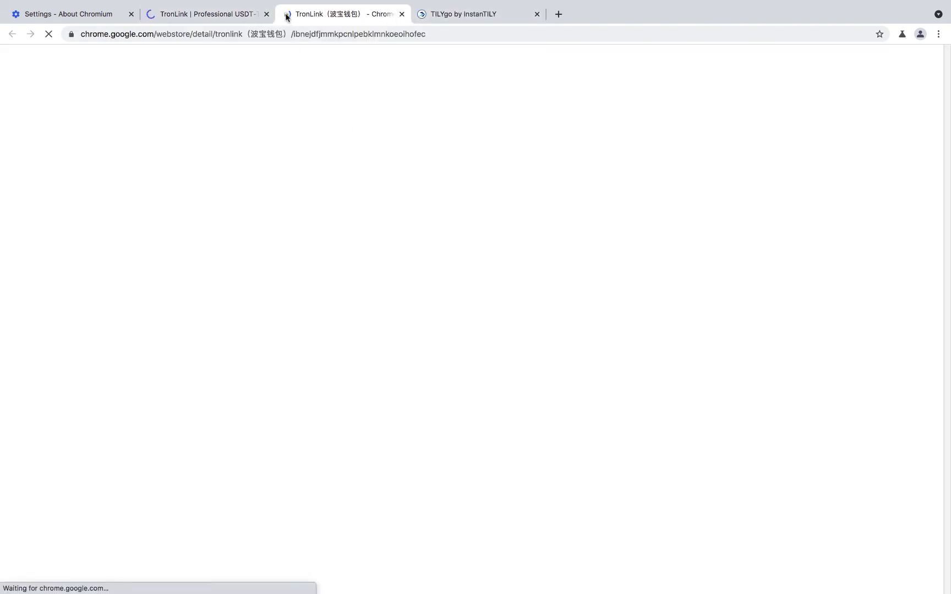
Close the tronlink.org tab and add the TronLink extension to Chromium, accepting its permissions
click(266, 15)
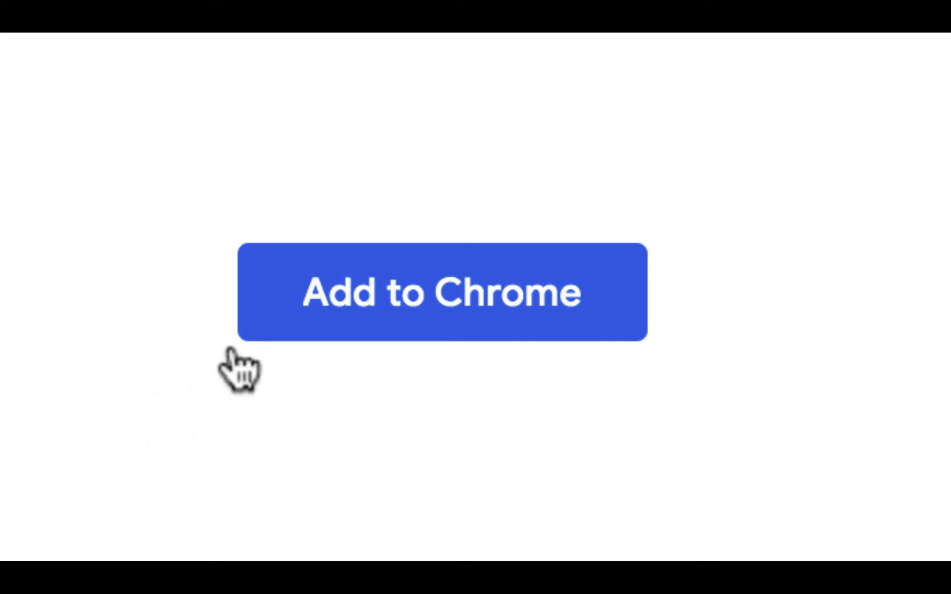
click(305, 329)
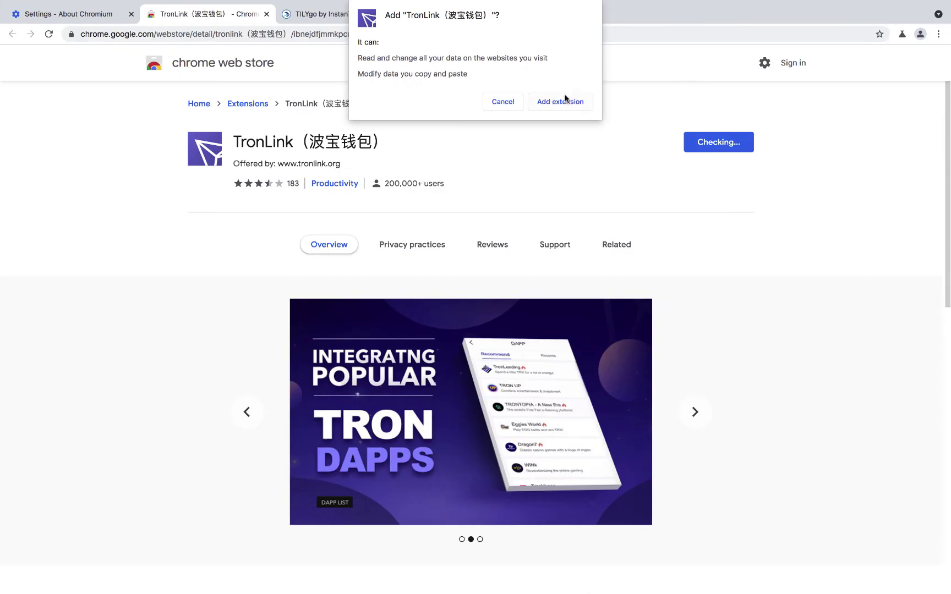
click(560, 103)
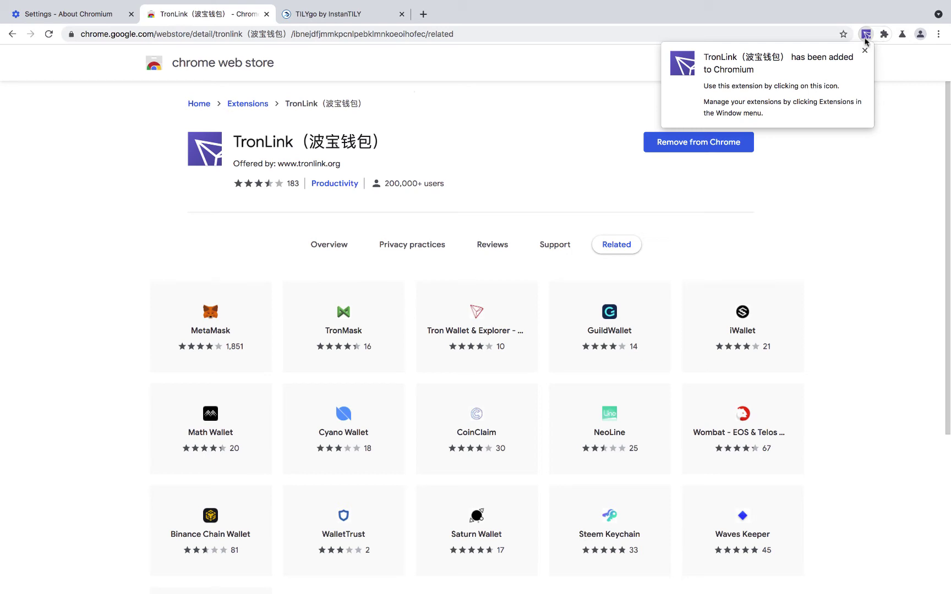
Pin the TronLink (波宝钱包) extension to the Chromium toolbar from the Extensions menu
click(883, 34)
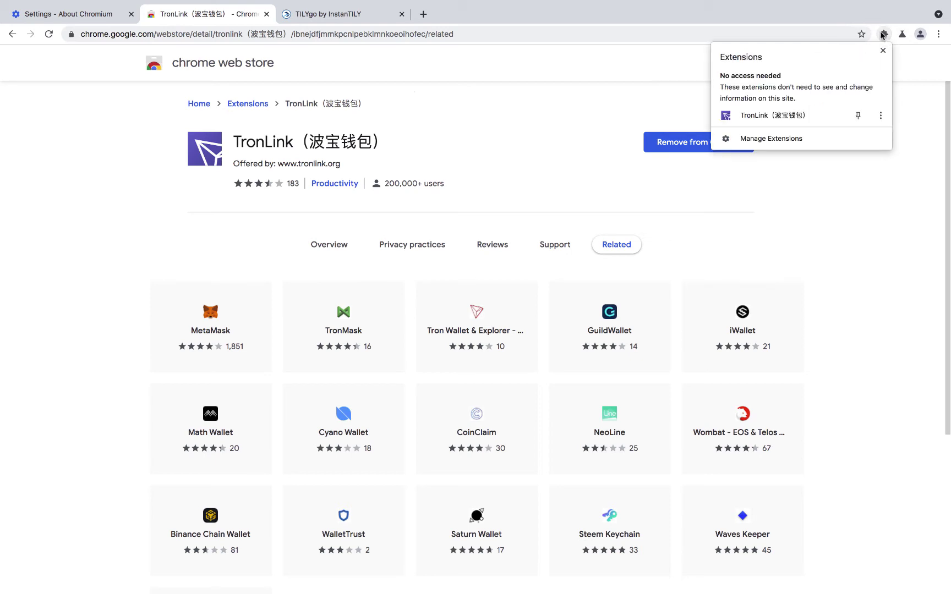
click(882, 35)
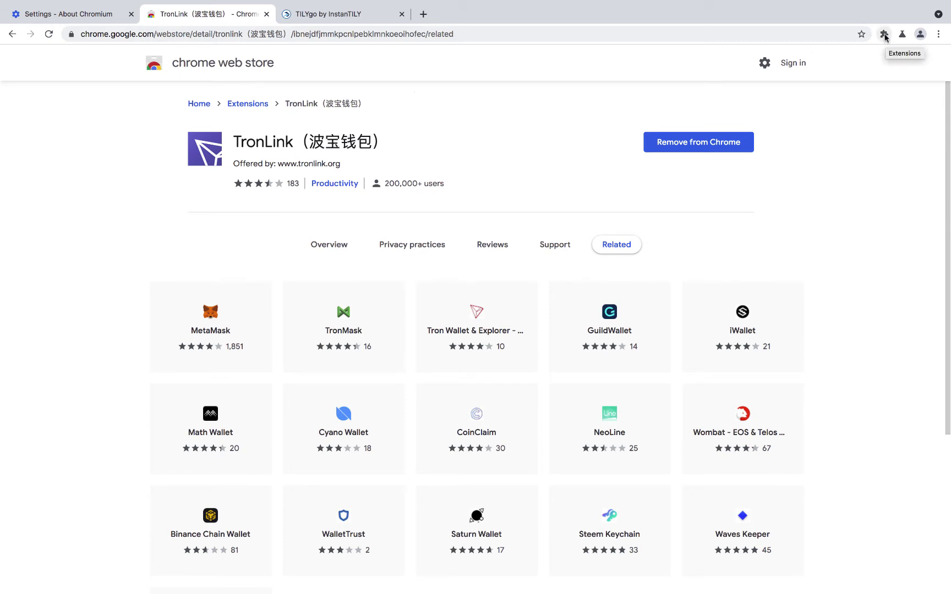
click(885, 36)
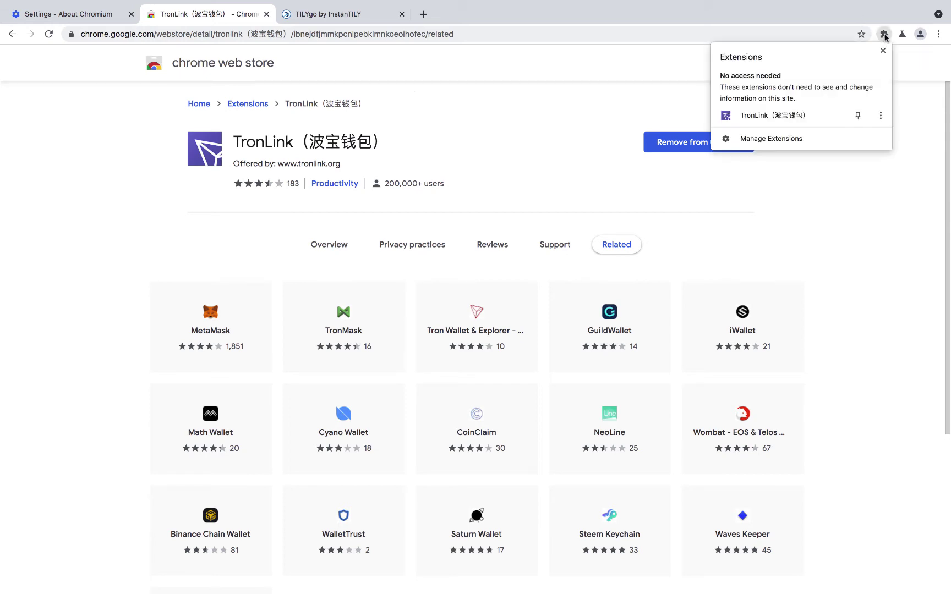
click(858, 120)
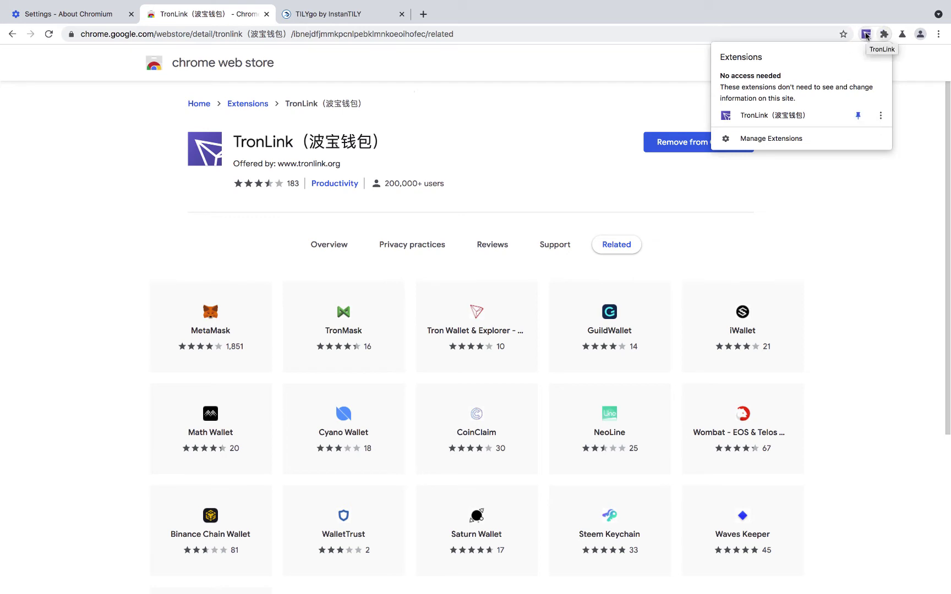
click(866, 35)
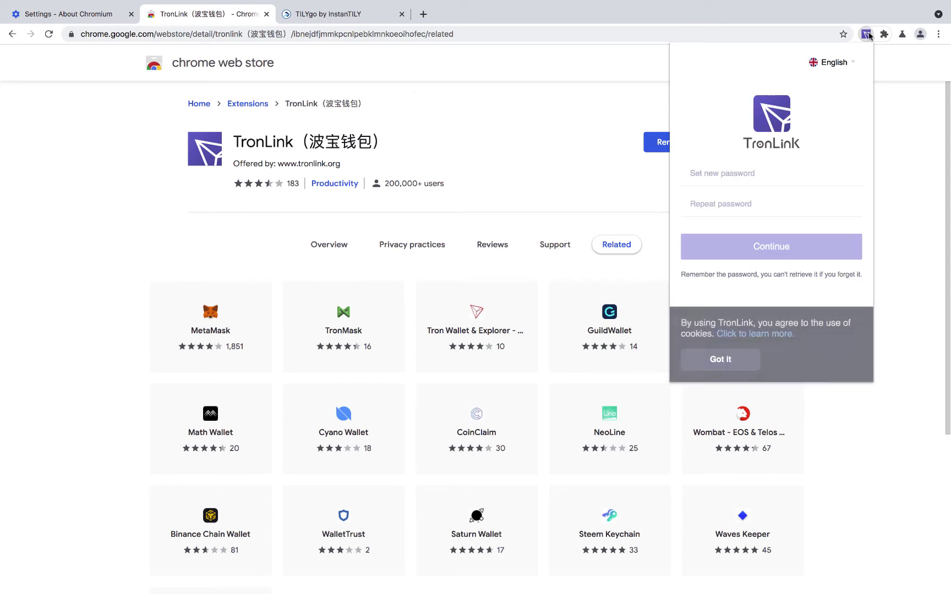
Set and confirm a new TronLink wallet password, dismissing the cookie notice along the way
click(866, 35)
click(865, 34)
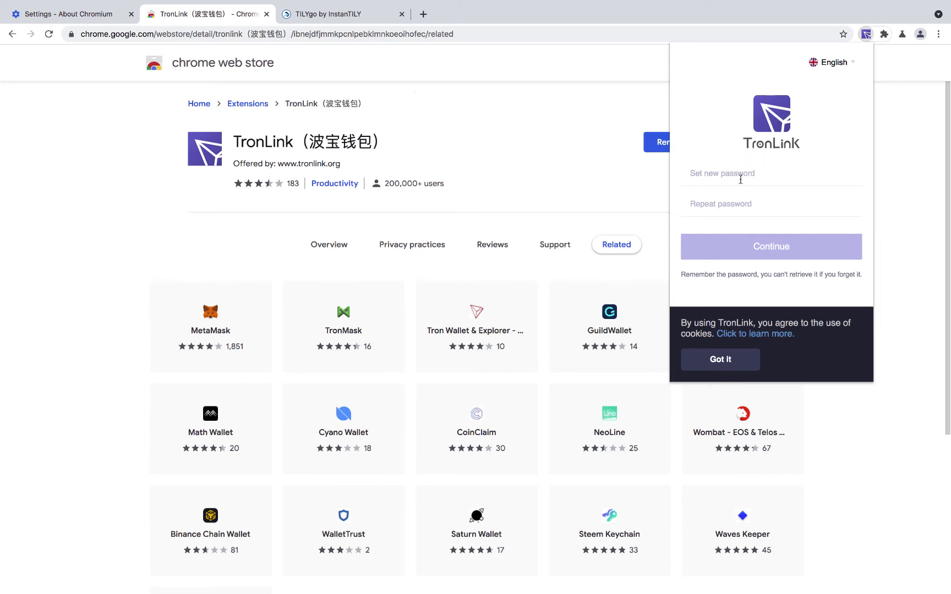
text(••••••)
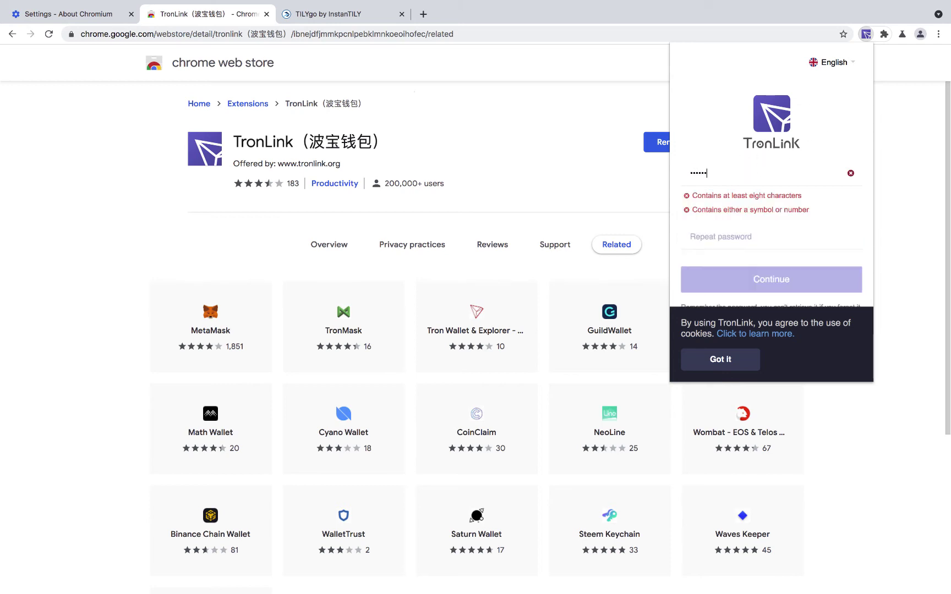
text(•••••)
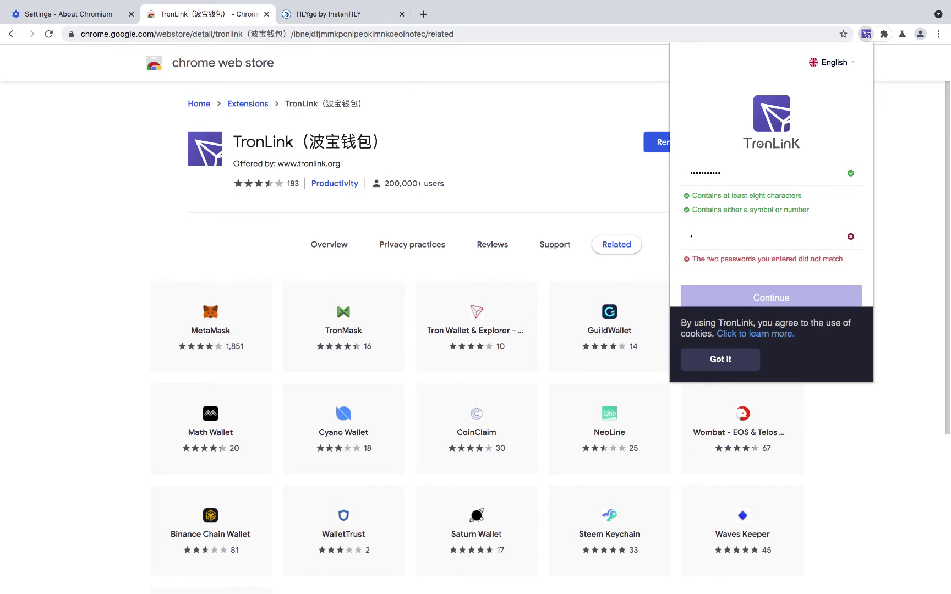
text(••••••••••)
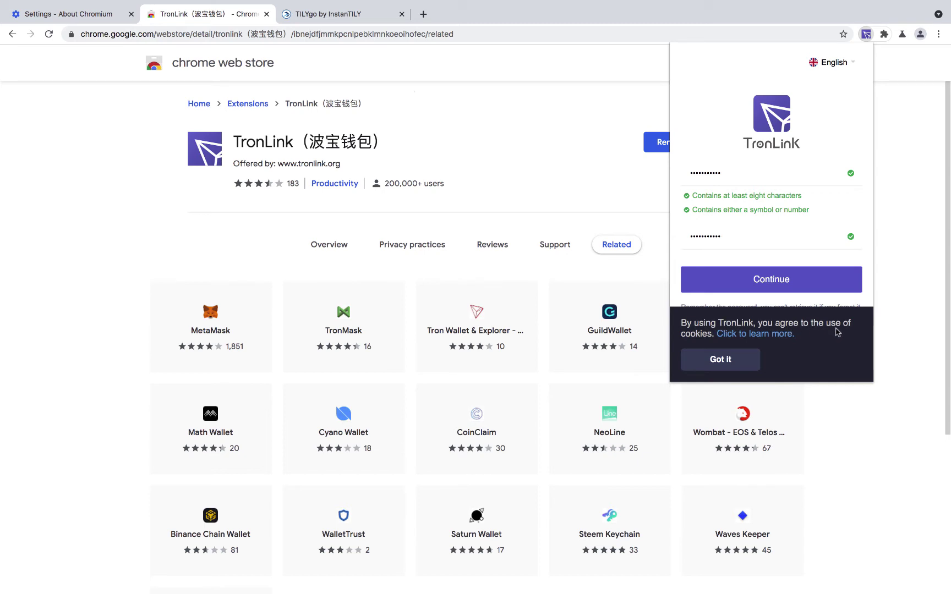
click(717, 358)
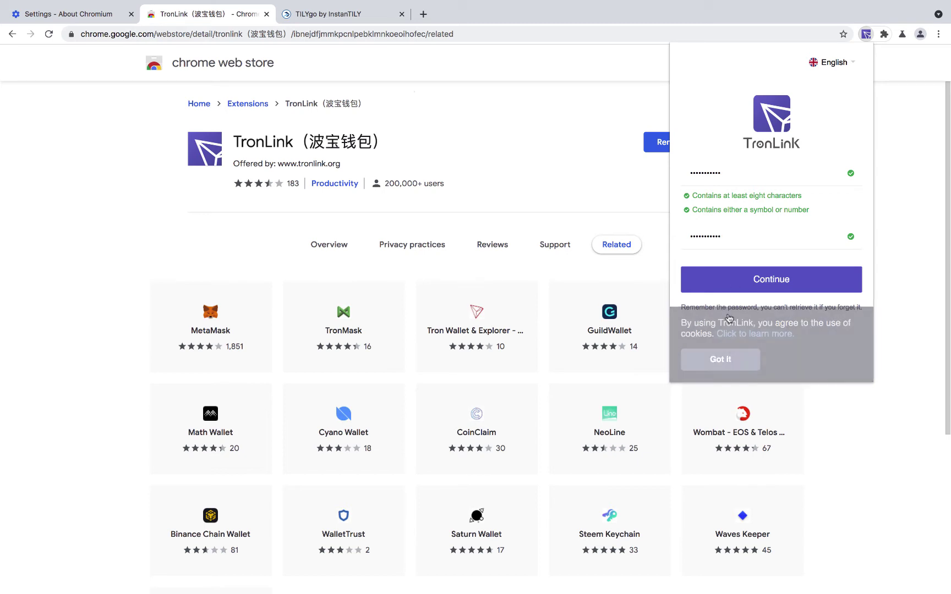
click(759, 280)
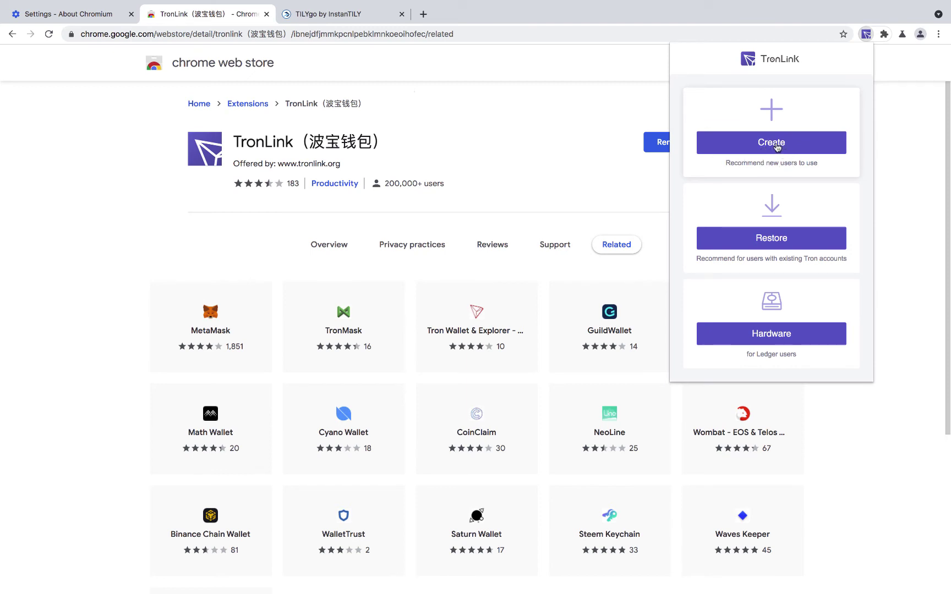
Create a new wallet account named 'tutorial' and continue to its mnemonic screen
click(776, 146)
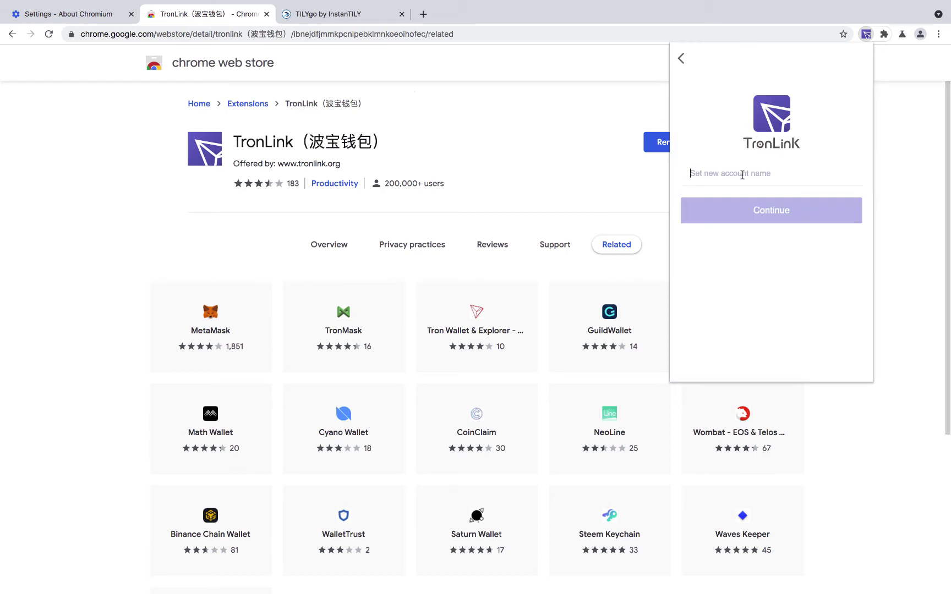
text(test)
key(BackSpace)
key(BackSpace)
key(BackSpace)
text(u)
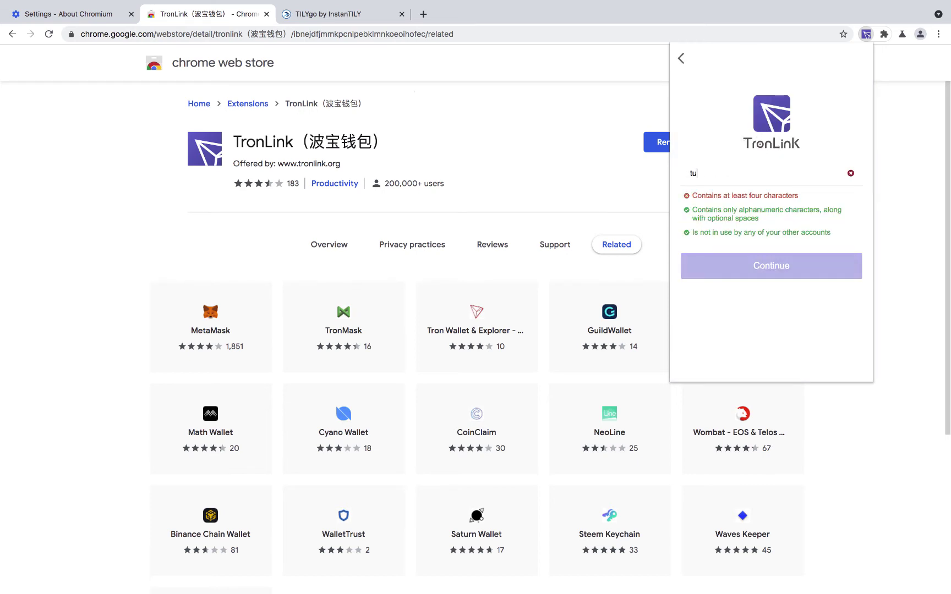
text(torial)
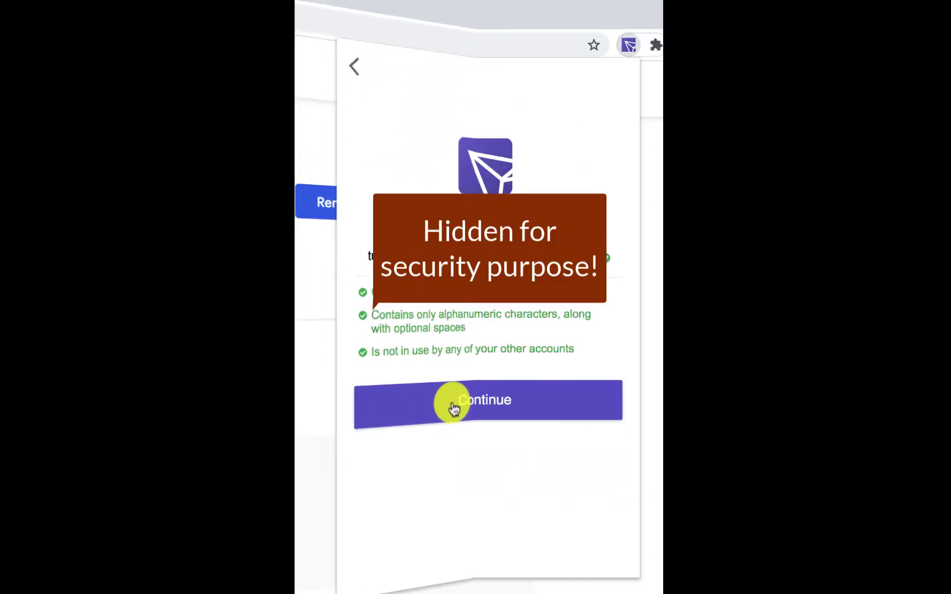
click(661, 262)
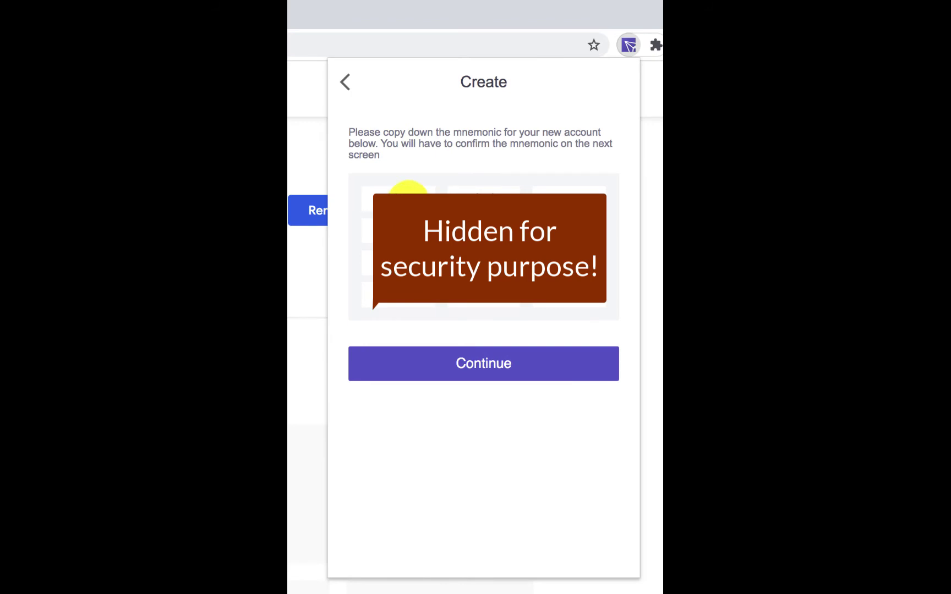
Select and copy the mnemonic backup words, then continue to phrase confirmation
click(408, 200)
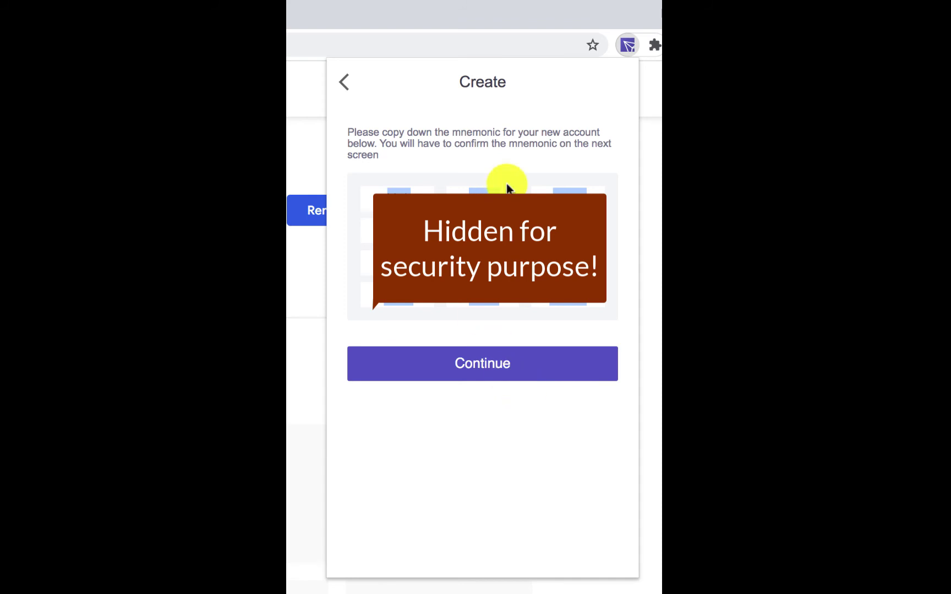
click(463, 365)
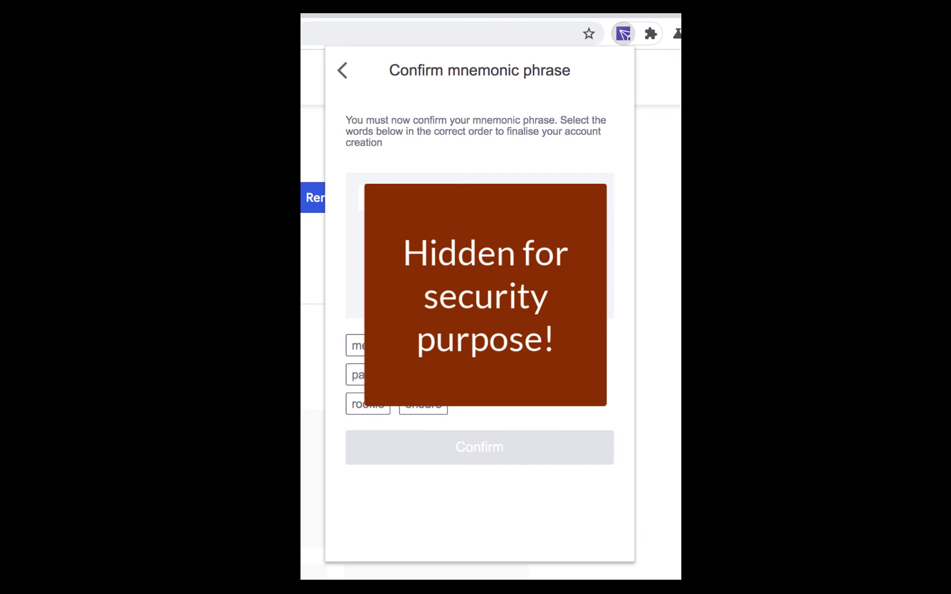
Pick the mnemonic word chips in their original order
click(423, 375)
click(368, 404)
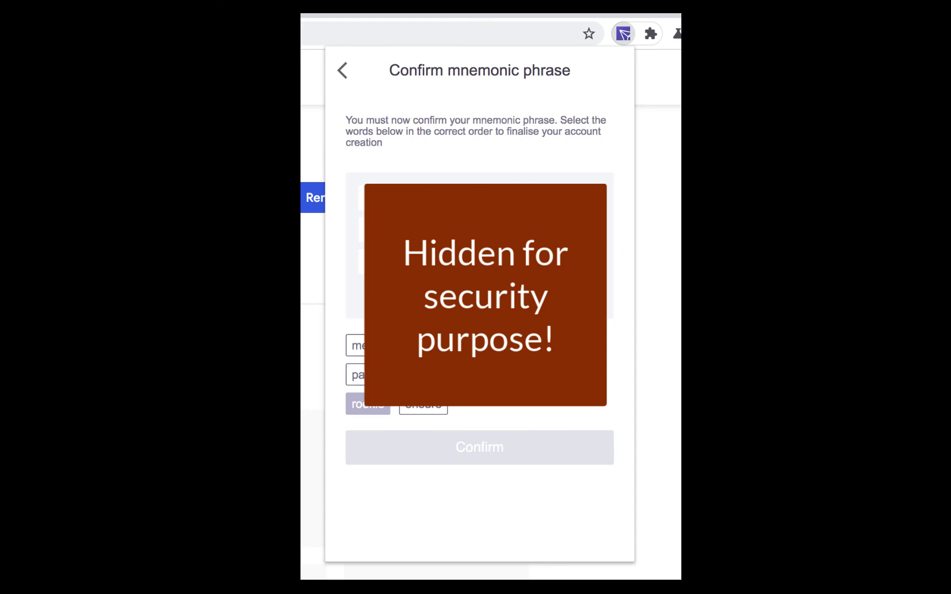
click(366, 375)
click(366, 346)
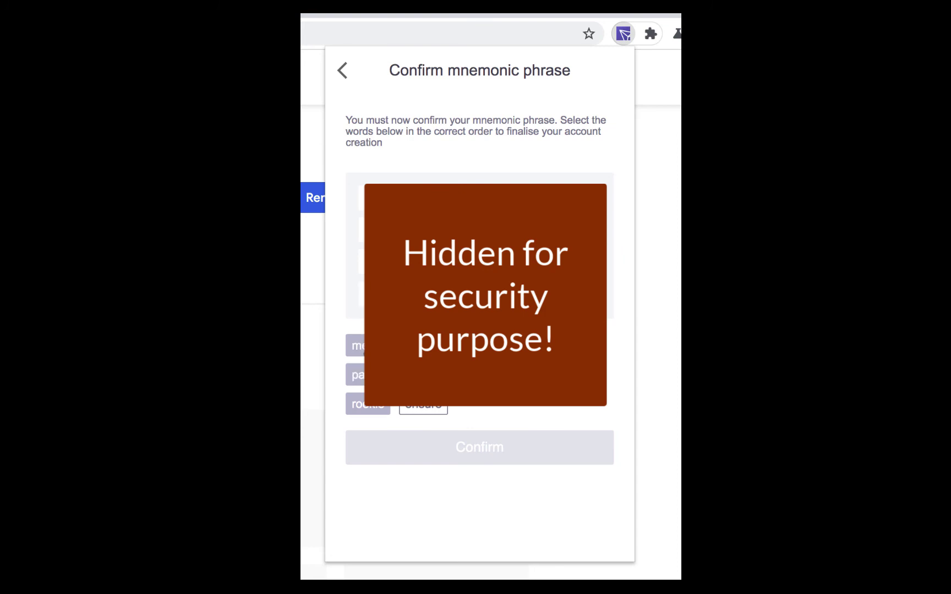
click(425, 410)
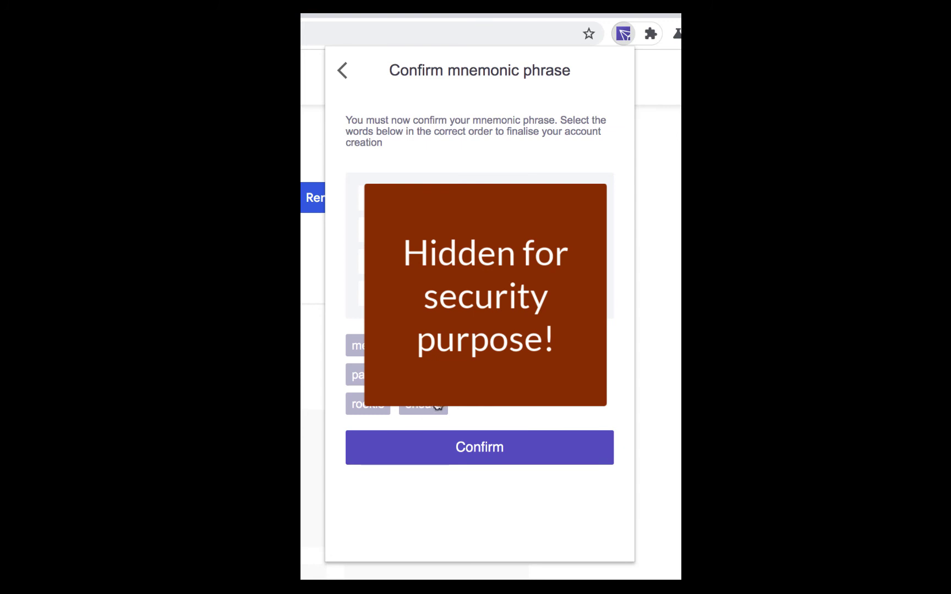
Rearrange the misplaced mnemonic words into correct order and confirm the phrase
click(418, 408)
click(408, 407)
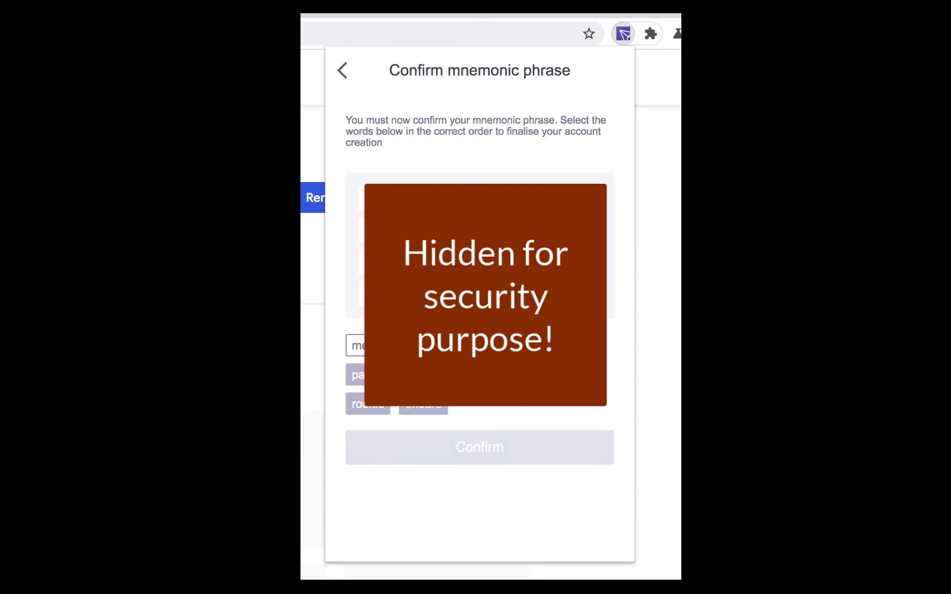
click(380, 346)
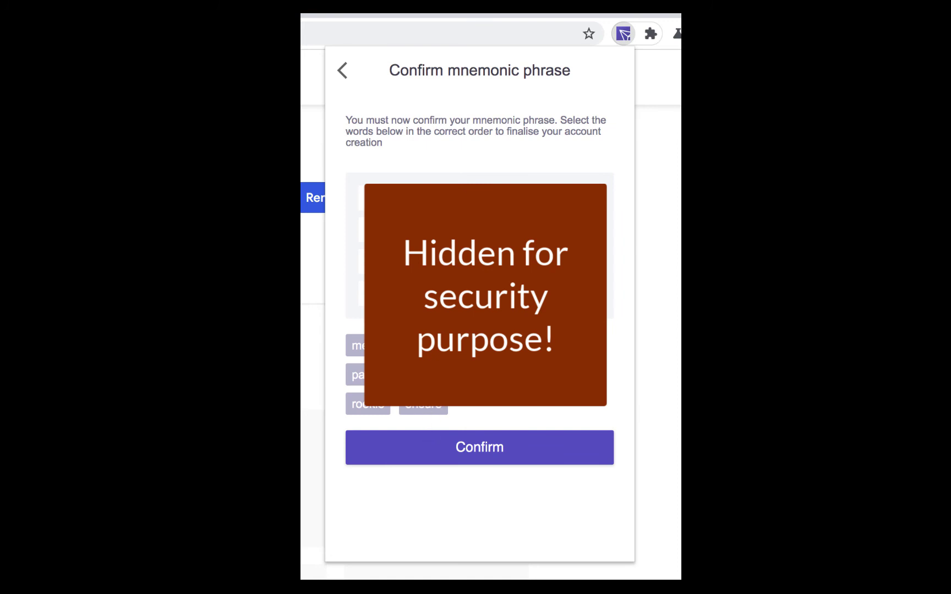
click(421, 407)
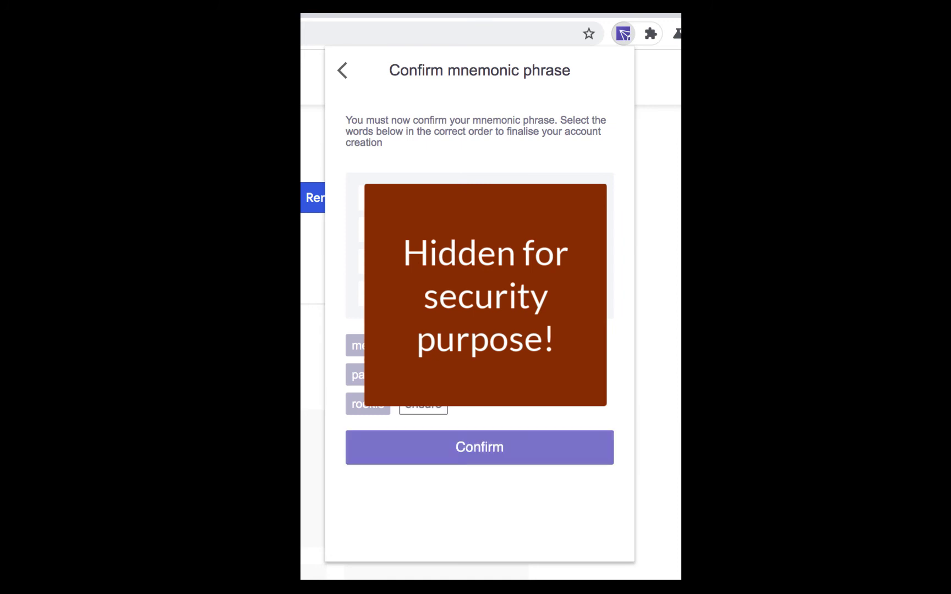
click(410, 408)
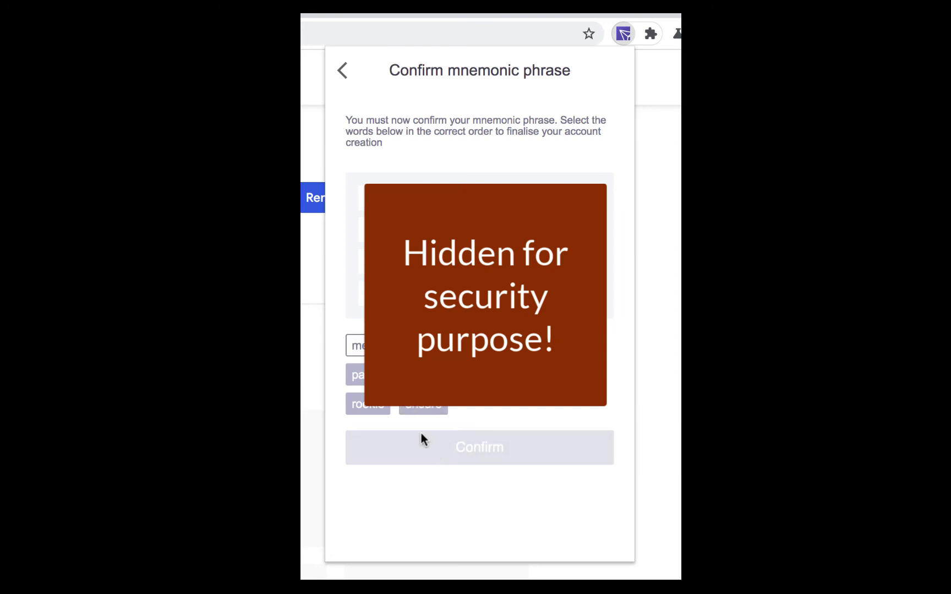
click(413, 408)
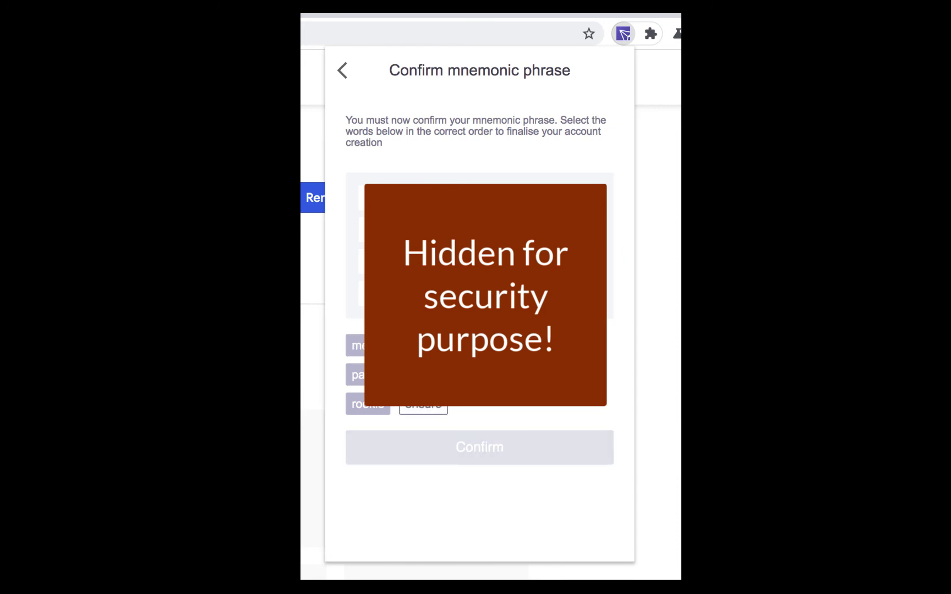
click(413, 409)
click(432, 440)
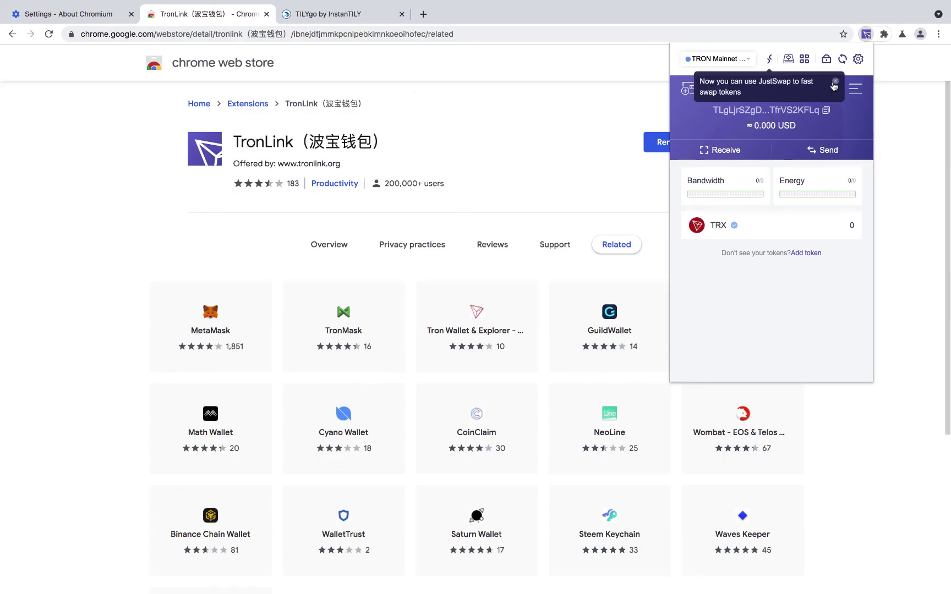
Close the JustSwap tip and scroll through the zero-balance tokens (WTRX, BTC, ETH, WIN, JST, LTC)
click(577, 105)
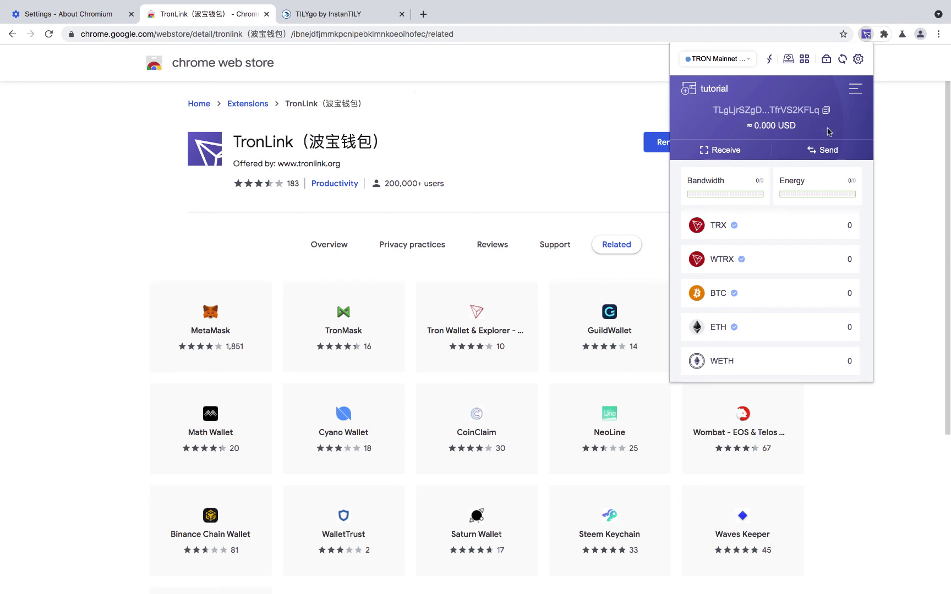
scroll(764, 280, down, 1)
scroll(764, 281, down, 8)
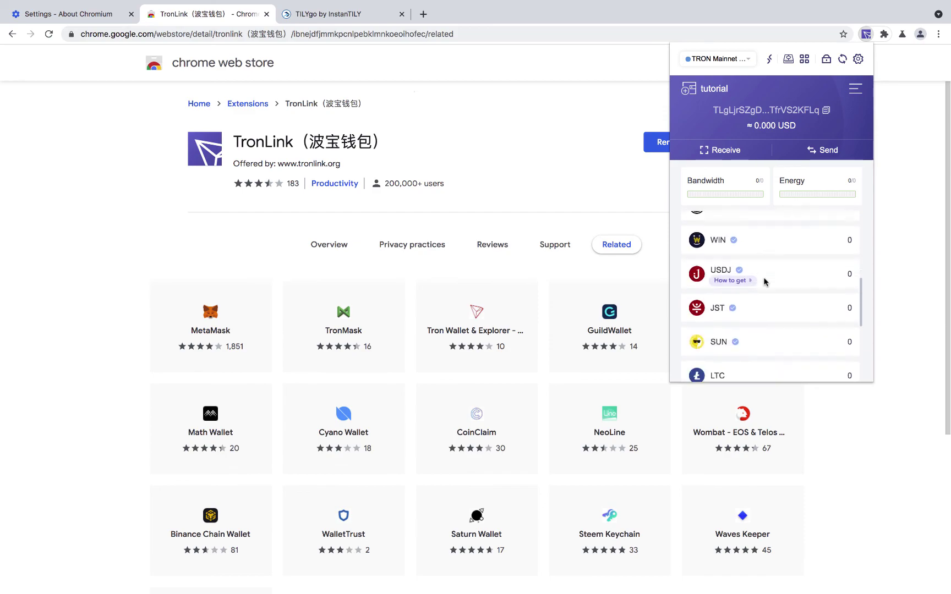